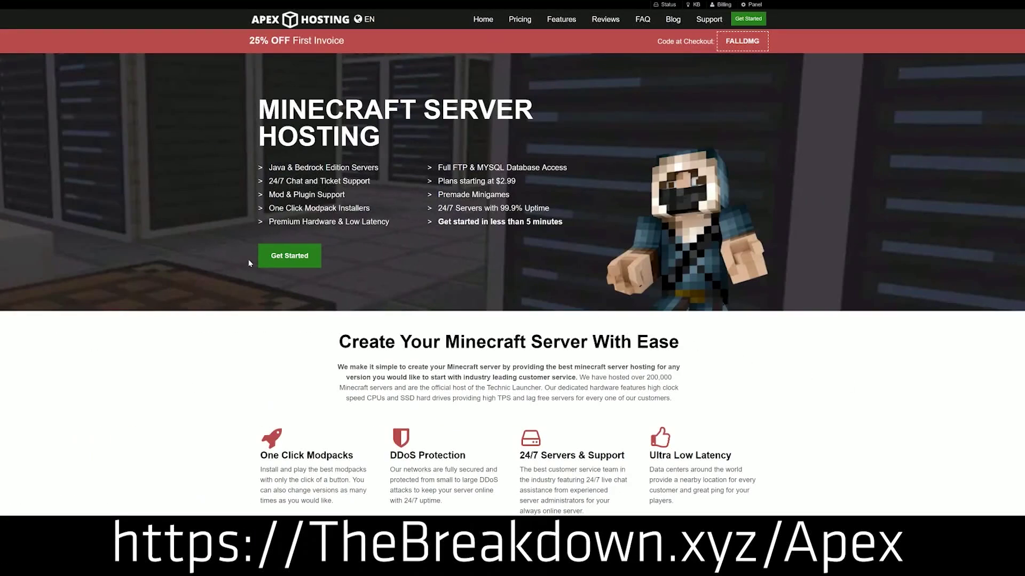
{"action": "scroll", "coordinate": [319, 160], "scroll_direction": "down", "scroll_amount": 4}
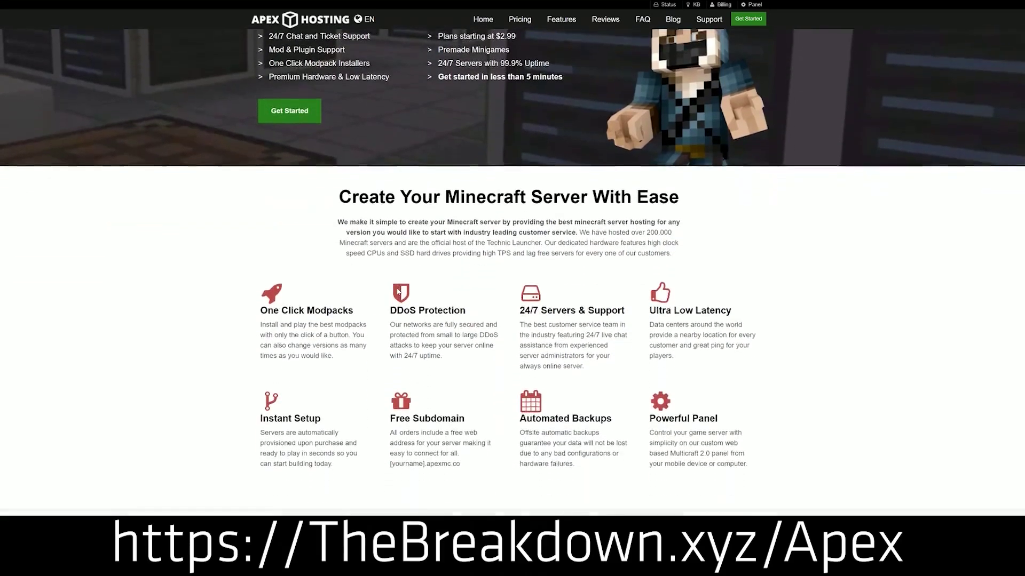
{"action": "left_click_drag", "start_coordinate": [260, 240], "coordinate": [625, 243]}
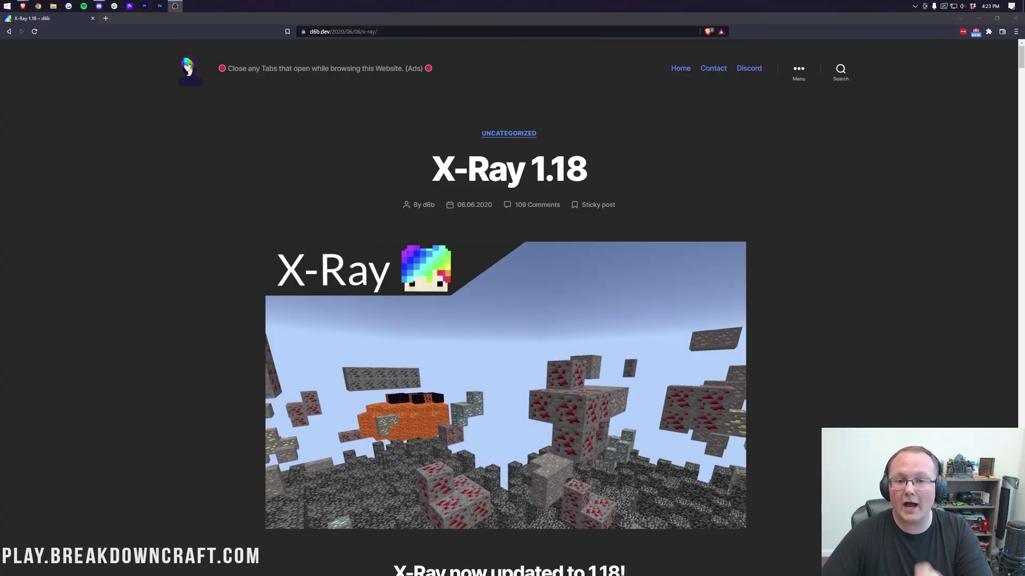
Step: Open the ad-free download and support link from the X-Ray 1.18 page's Downloads section in a new tab
{"action": "left_click_drag", "start_coordinate": [531, 170], "coordinate": [589, 167]}
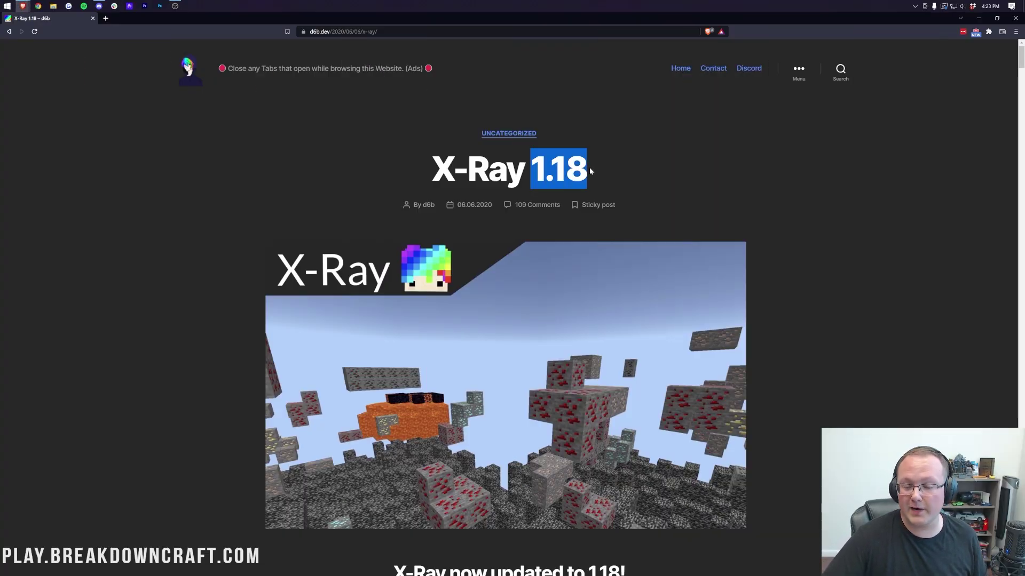
{"action": "left_click", "coordinate": [625, 160]}
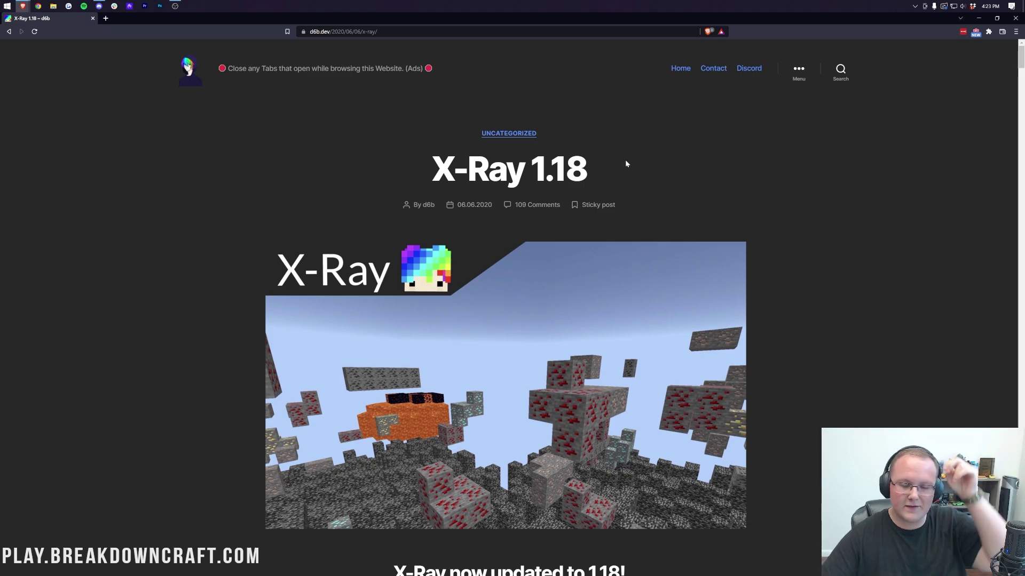
{"action": "scroll", "coordinate": [627, 161], "scroll_direction": "down", "scroll_amount": 3}
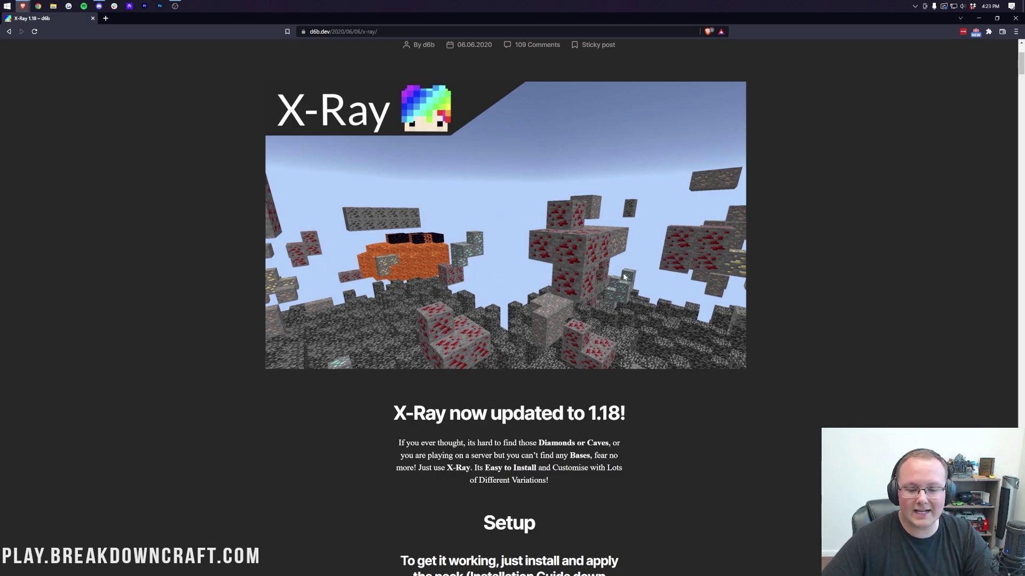
{"action": "scroll", "coordinate": [624, 276], "scroll_direction": "down", "scroll_amount": 7}
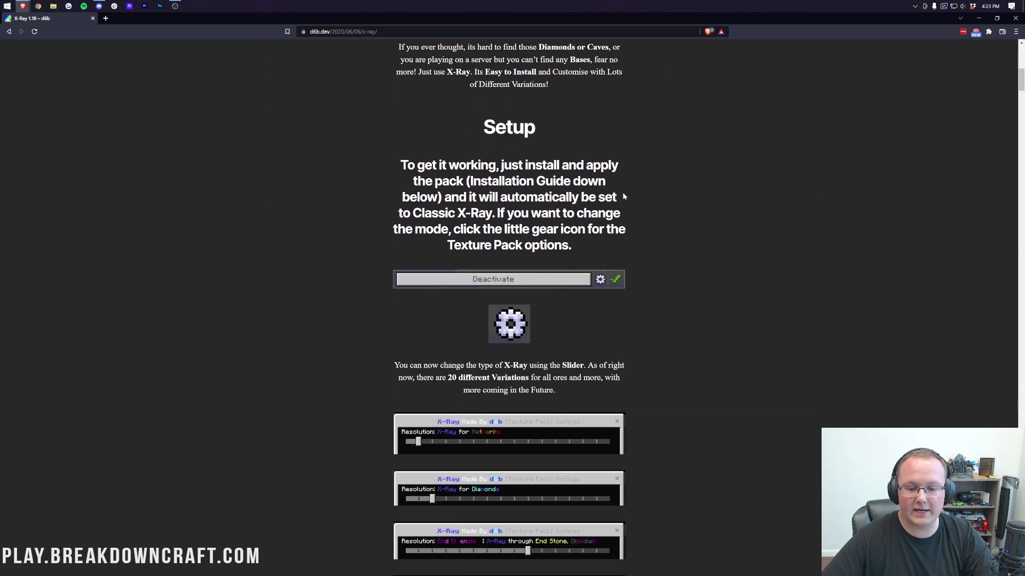
{"action": "scroll", "coordinate": [624, 196], "scroll_direction": "down", "scroll_amount": 7}
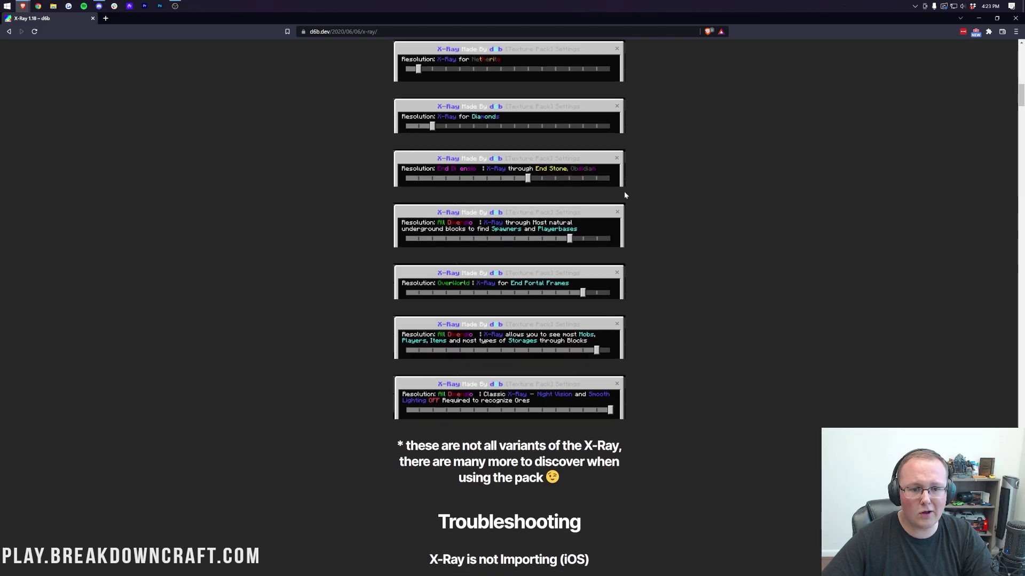
{"action": "scroll", "coordinate": [625, 195], "scroll_direction": "down", "scroll_amount": 12}
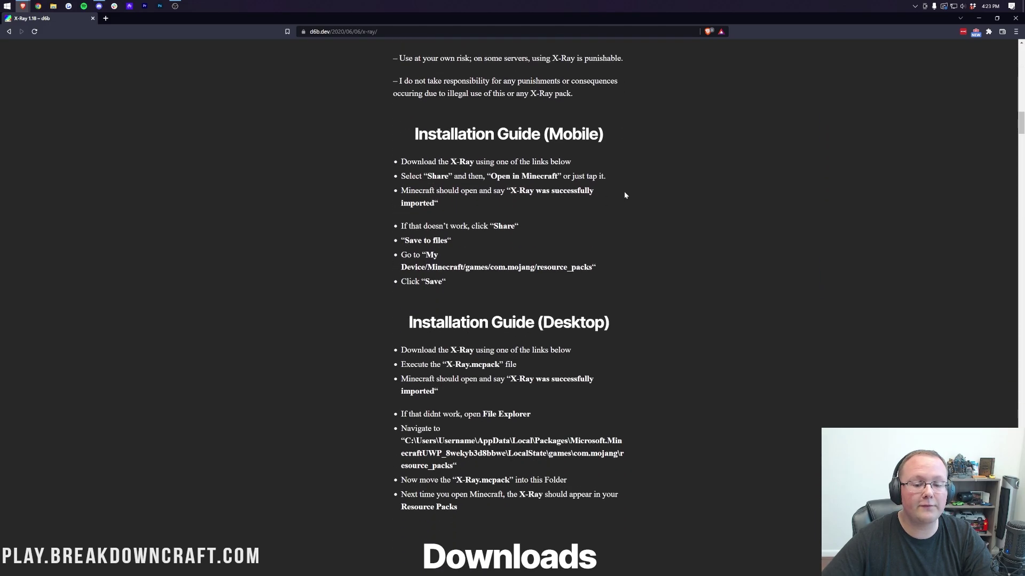
{"action": "scroll", "coordinate": [625, 195], "scroll_direction": "down", "scroll_amount": 7}
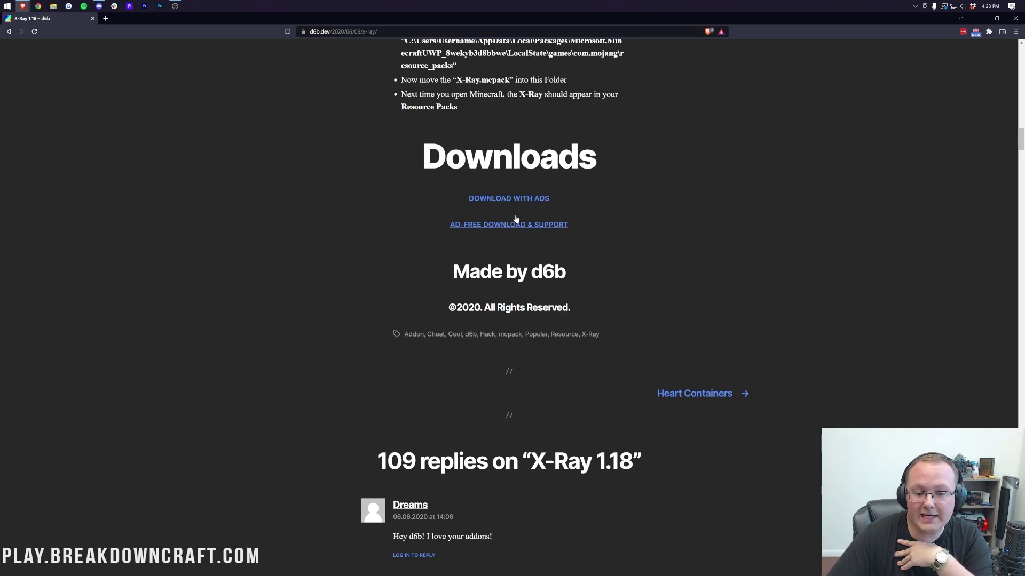
{"action": "right_click", "coordinate": [514, 225]}
{"action": "left_click", "coordinate": [539, 227]}
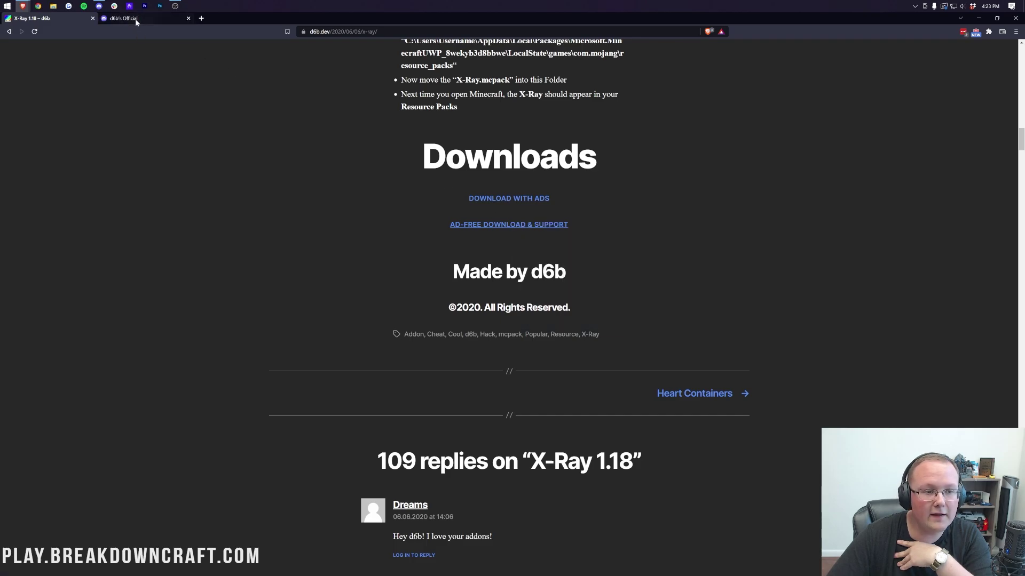
{"action": "key", "text": "ctrl+Tab"}
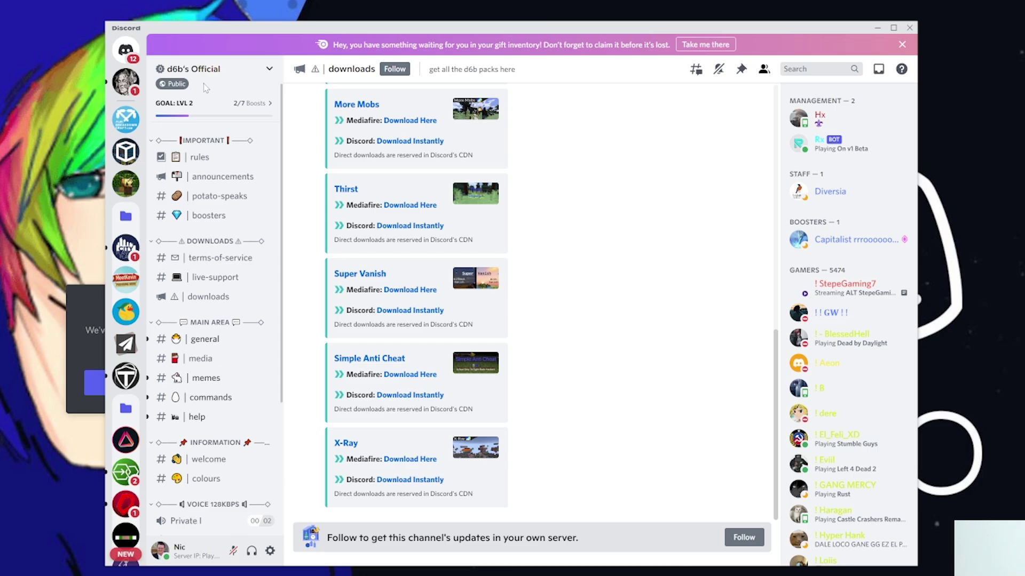
Step: Download X-Ray through its instant Discord link in the server's downloads channel, saving X-Ray_1.18.mcpack to the Desktop
{"action": "scroll", "coordinate": [406, 267], "scroll_direction": "up", "scroll_amount": 2}
{"action": "scroll", "coordinate": [225, 117], "scroll_direction": "down", "scroll_amount": 1}
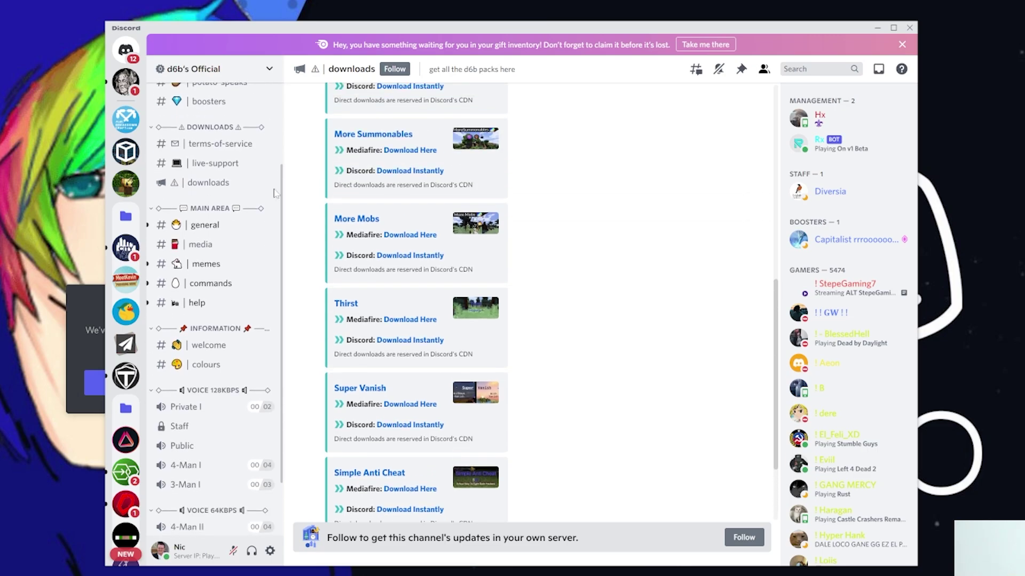
{"action": "scroll", "coordinate": [243, 127], "scroll_direction": "up", "scroll_amount": 1}
{"action": "left_click", "coordinate": [238, 299]}
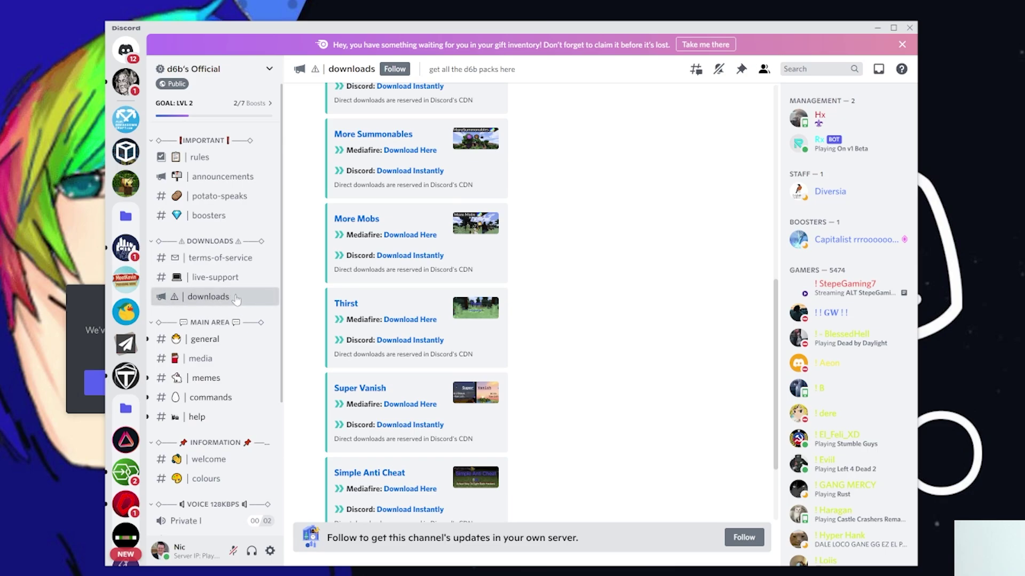
{"action": "scroll", "coordinate": [502, 245], "scroll_direction": "down", "scroll_amount": 2}
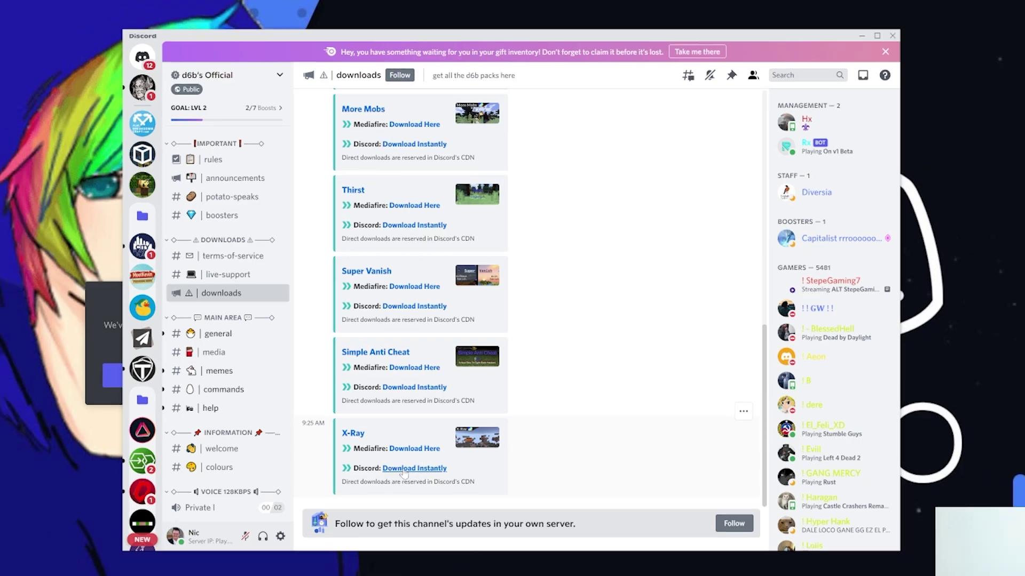
{"action": "left_click", "coordinate": [404, 469]}
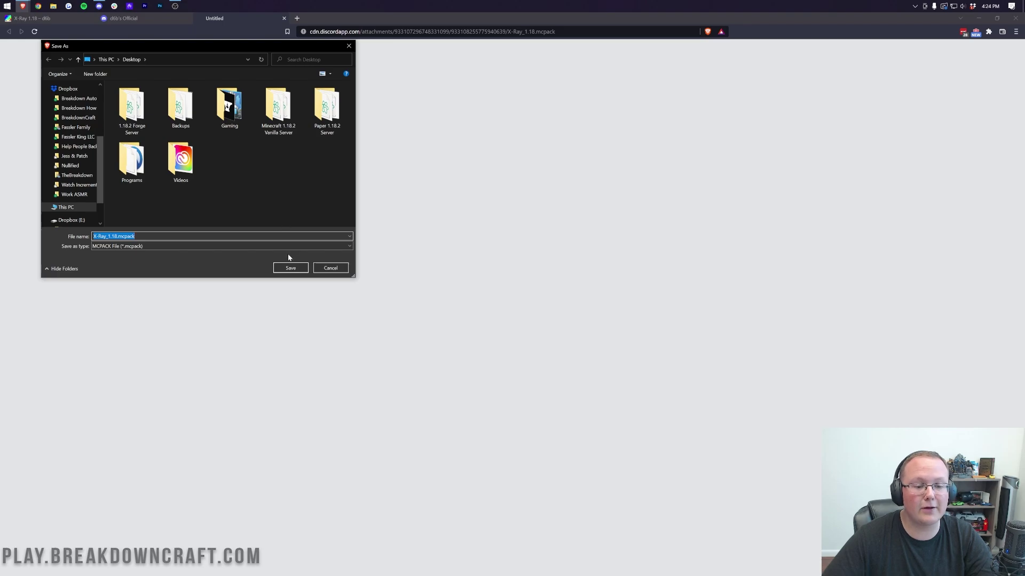
{"action": "left_click", "coordinate": [290, 267]}
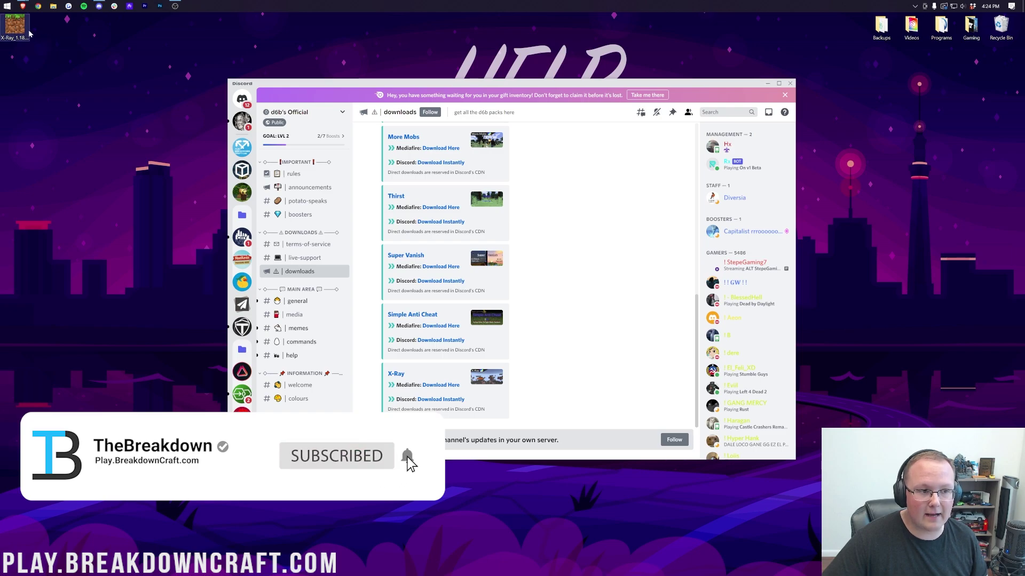
Step: Search Windows for the Downloads folder
{"action": "left_click", "coordinate": [2, 5]}
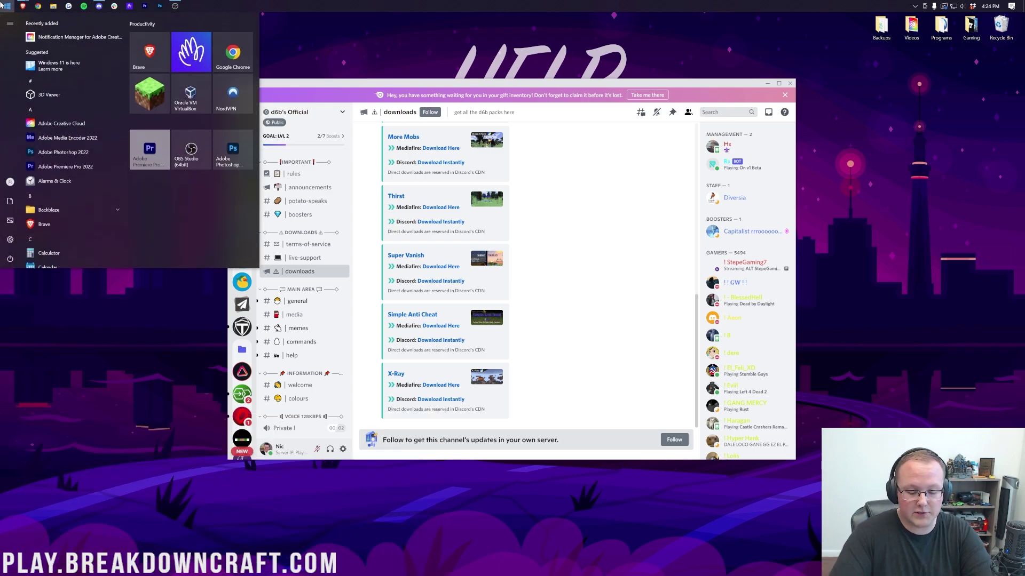
{"action": "type", "text": "downloads"}
{"action": "left_click", "coordinate": [43, 53]}
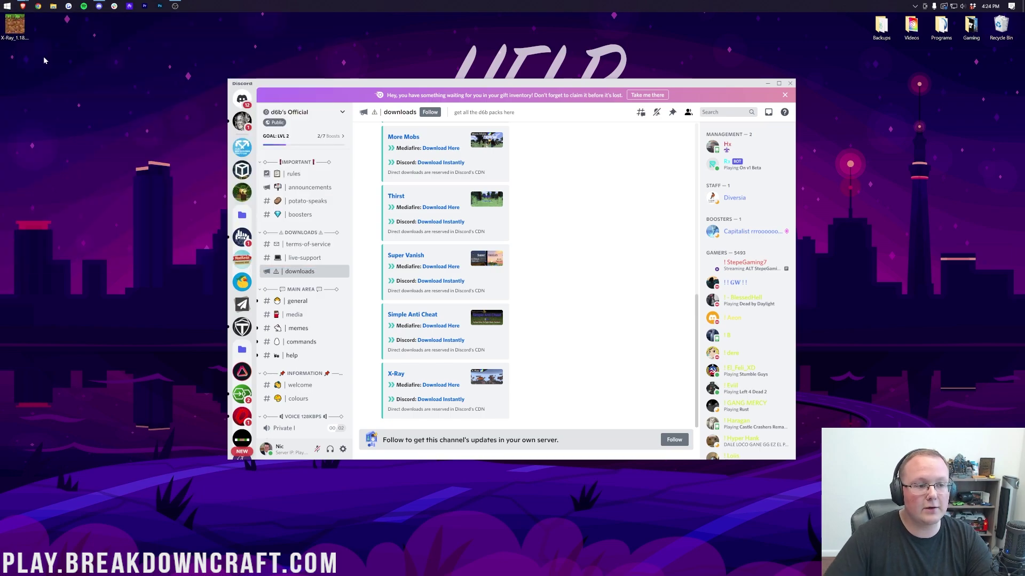
Step: Close Discord to clear the desktop and open X-Ray_1.18.mcpack to import the pack into Minecraft
{"action": "left_click_drag", "start_coordinate": [19, 32], "coordinate": [176, 60]}
{"action": "left_click", "coordinate": [687, 125]}
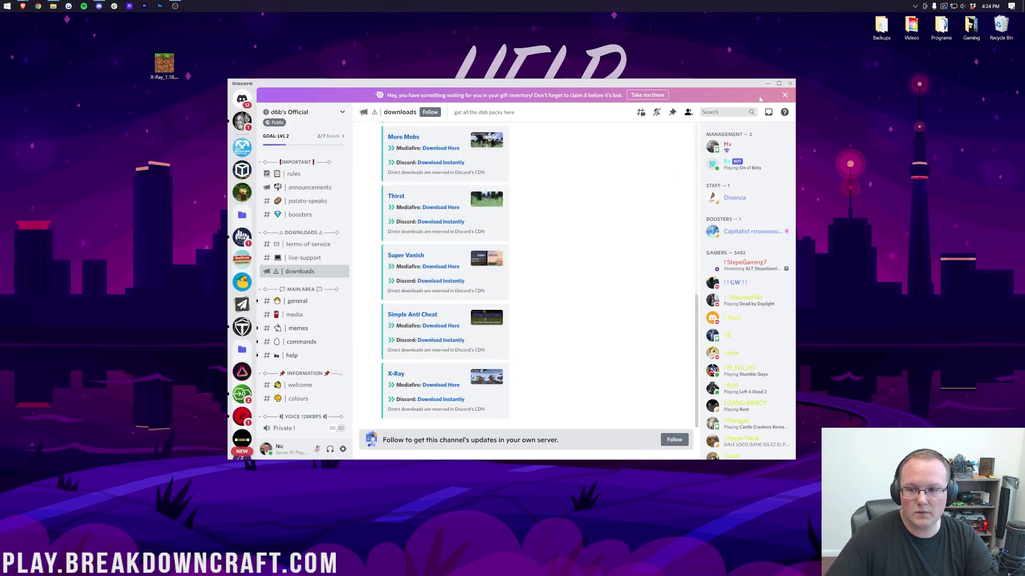
{"action": "left_click", "coordinate": [789, 83]}
{"action": "left_click_drag", "start_coordinate": [167, 70], "coordinate": [386, 109]}
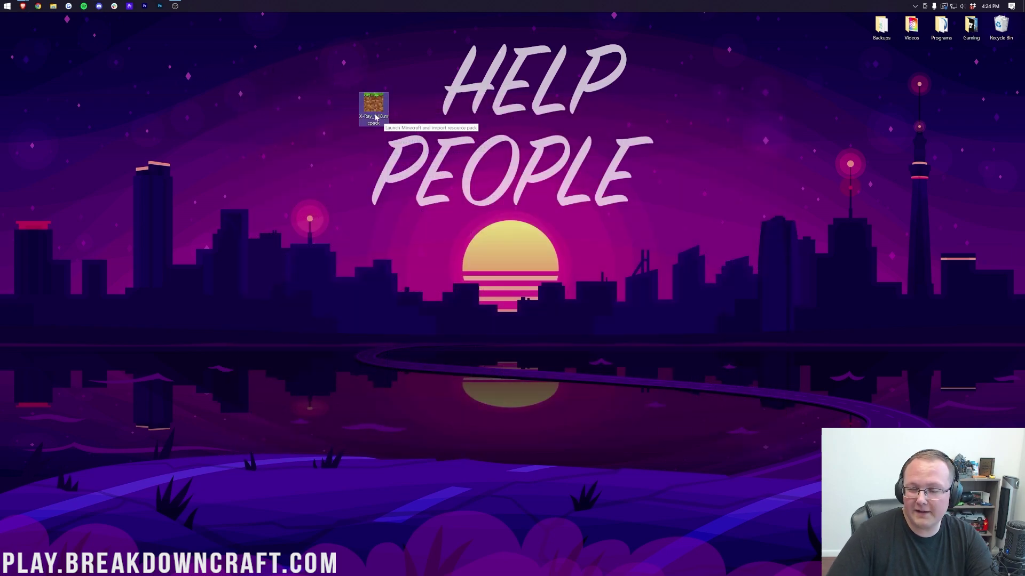
{"action": "double_click", "coordinate": [373, 113]}
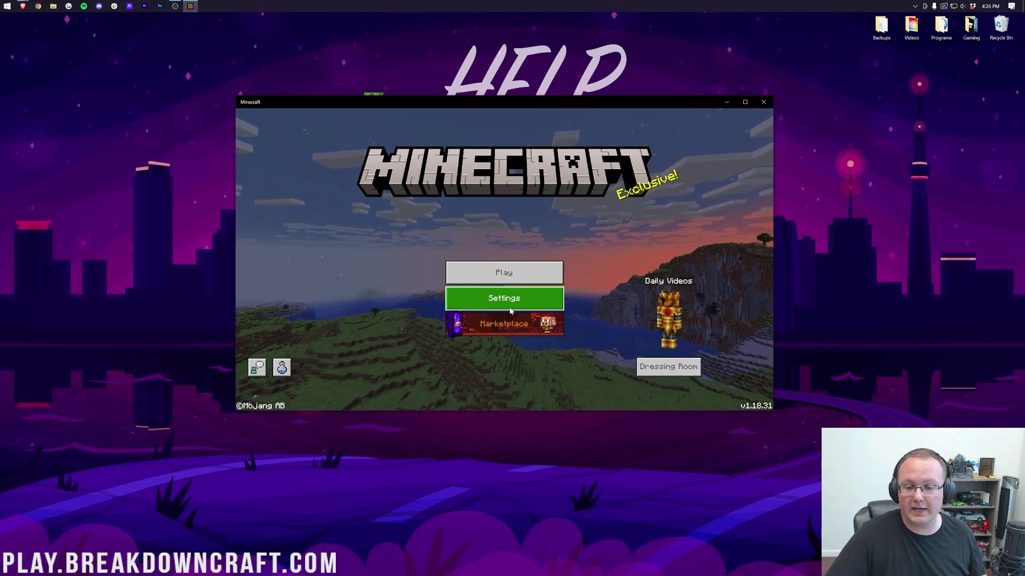
Step: Activate the X-Ray texture pack in Minecraft's global resources and return to the main menu
{"action": "left_click", "coordinate": [506, 303]}
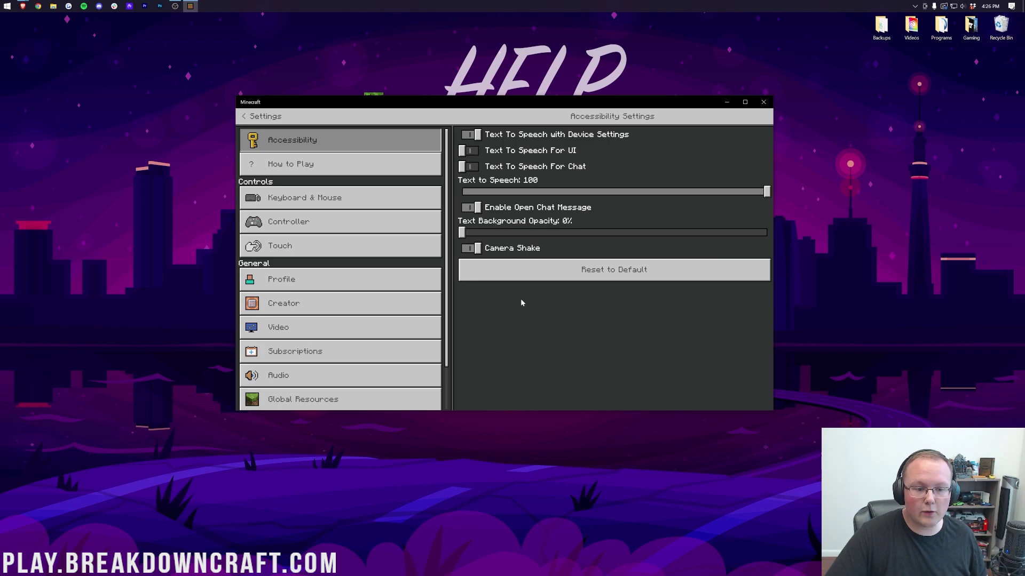
{"action": "scroll", "coordinate": [405, 296], "scroll_direction": "down", "scroll_amount": 2}
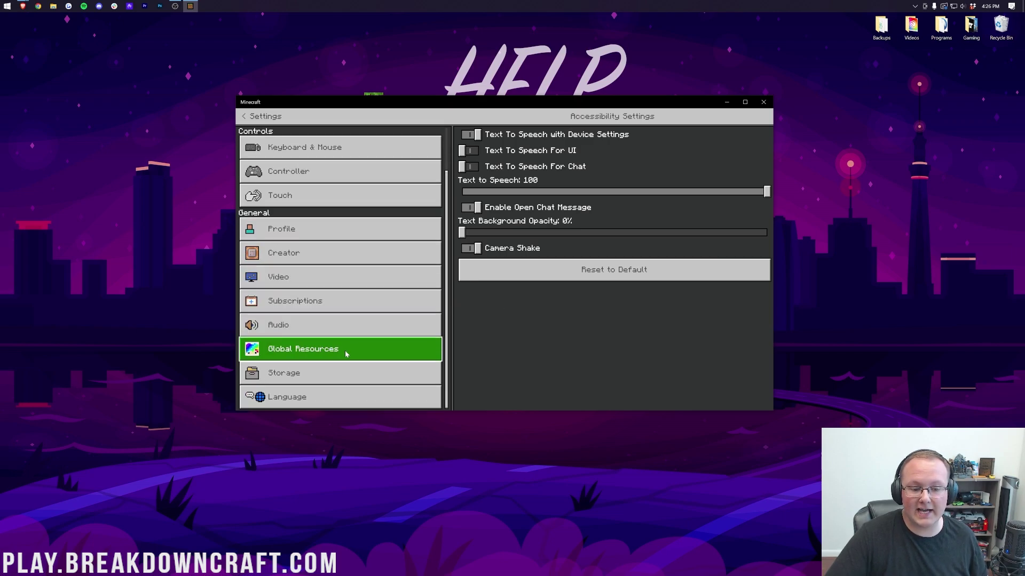
{"action": "left_click", "coordinate": [345, 353]}
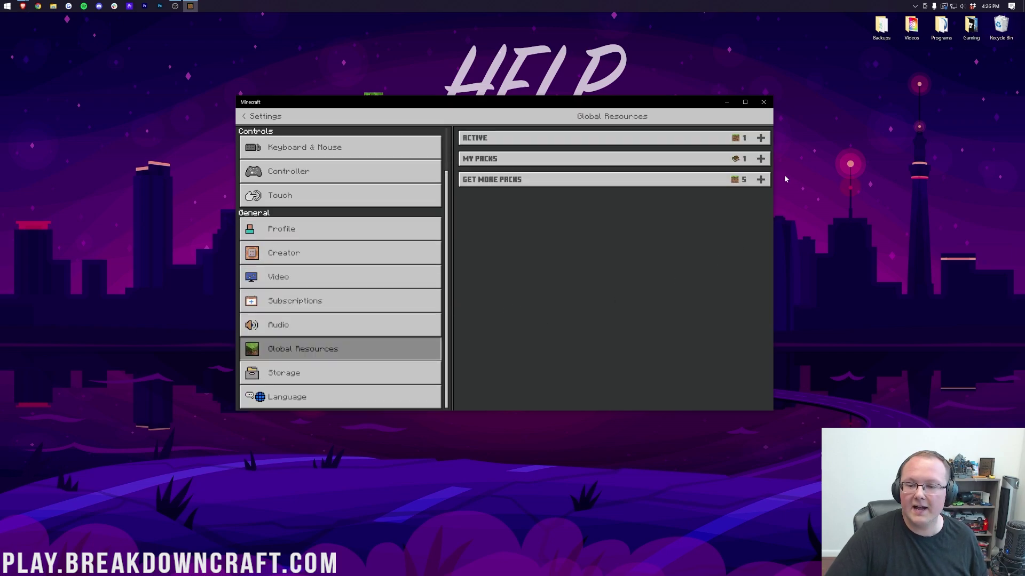
{"action": "left_click", "coordinate": [761, 159]}
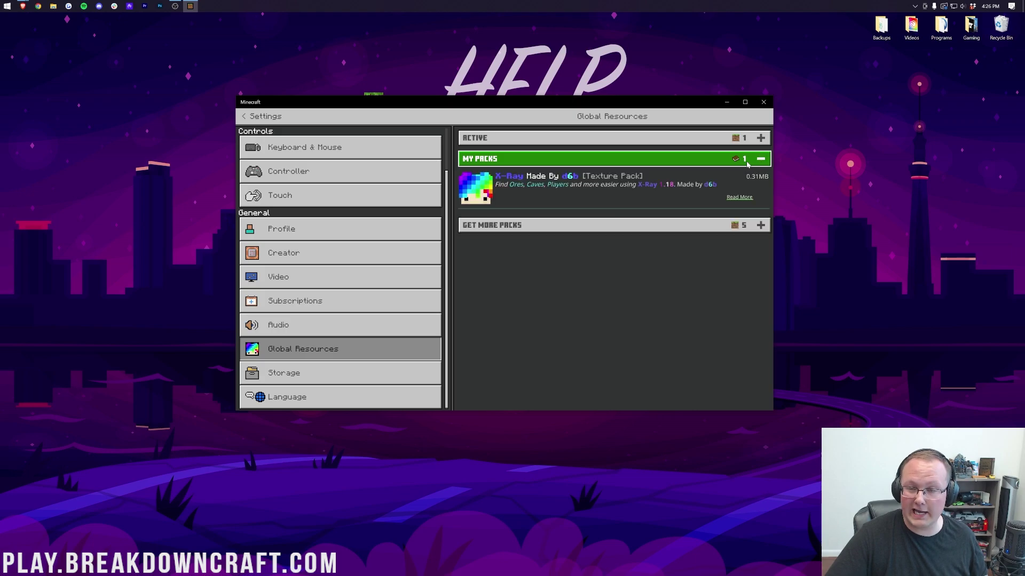
{"action": "left_click", "coordinate": [573, 196]}
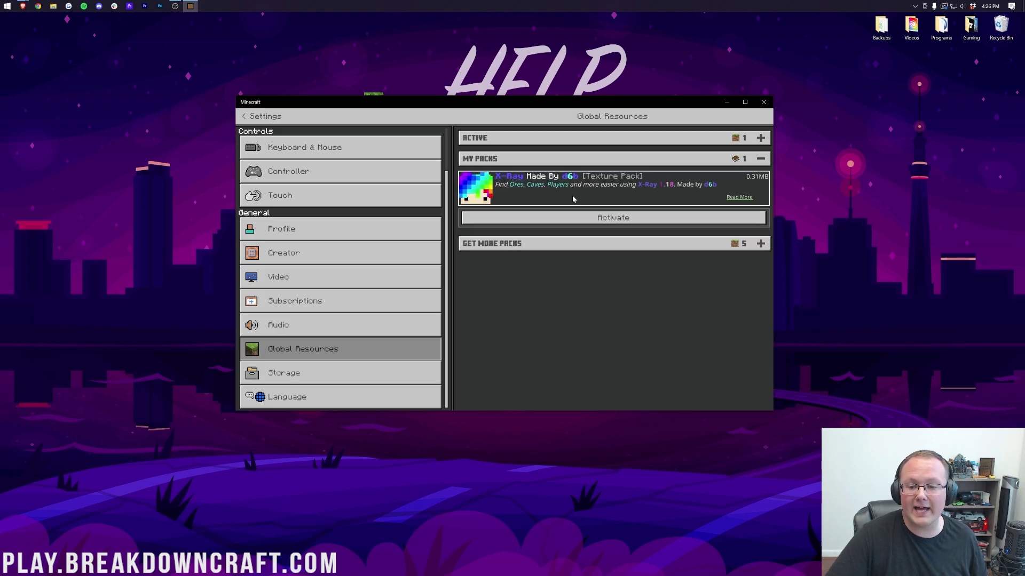
{"action": "left_click", "coordinate": [598, 223]}
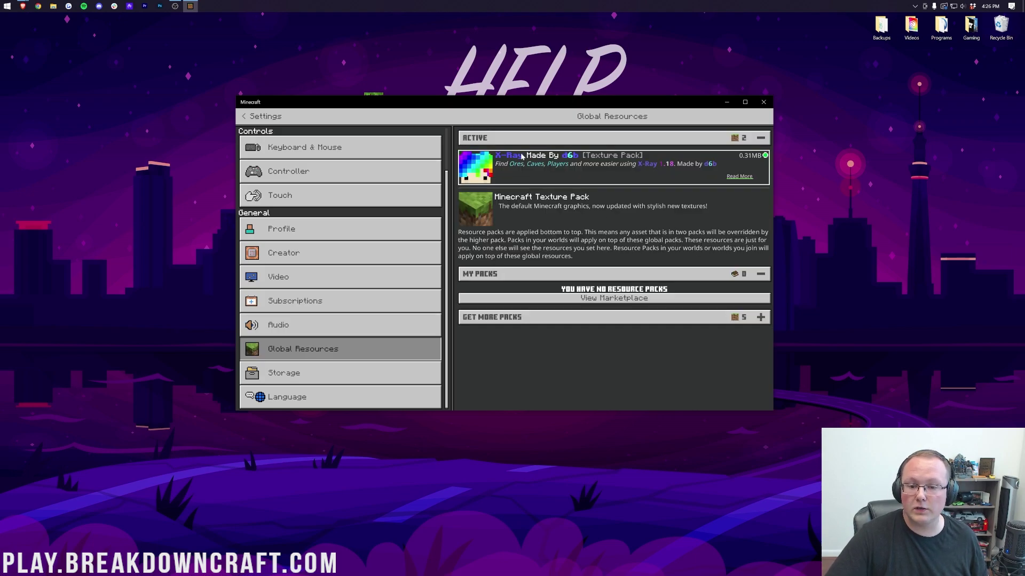
{"action": "left_click", "coordinate": [250, 116]}
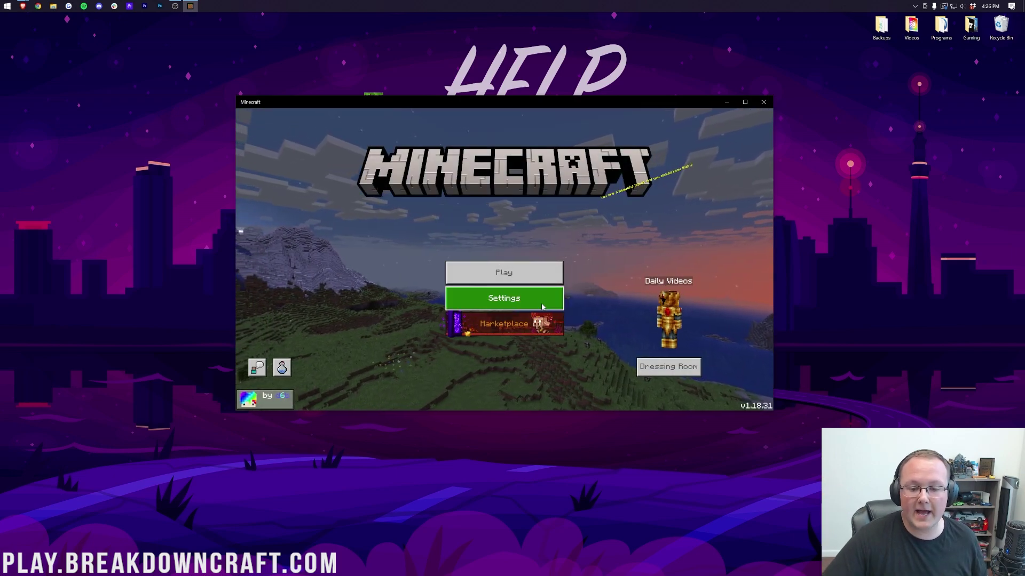
Step: Load a world and break blocks underground to try out the X-Ray pack, then leave full screen
{"action": "left_click", "coordinate": [537, 281]}
{"action": "left_click", "coordinate": [490, 236]}
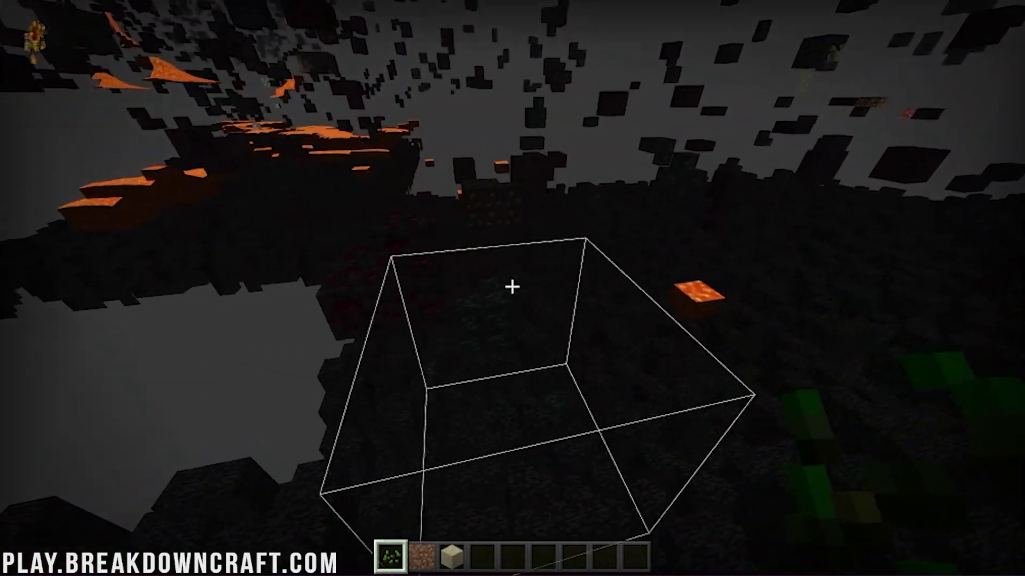
{"action": "left_click", "coordinate": [512, 287]}
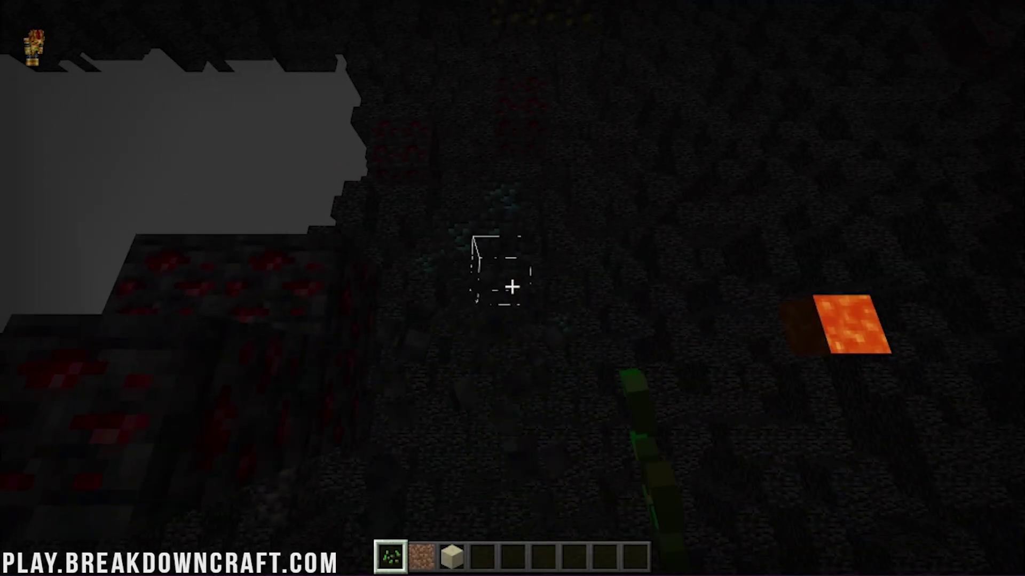
{"action": "left_click", "coordinate": [511, 287]}
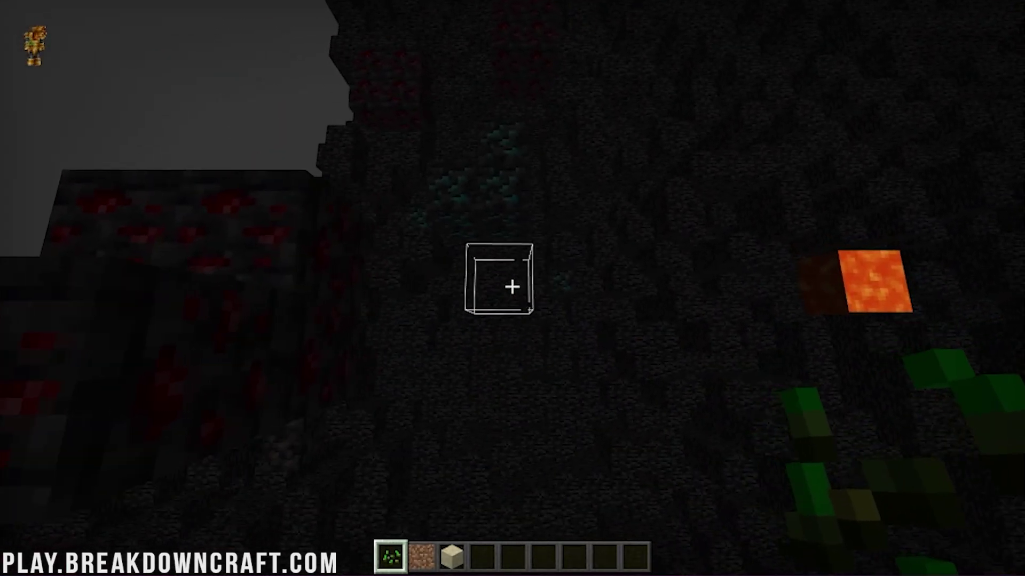
{"action": "left_click", "coordinate": [512, 287]}
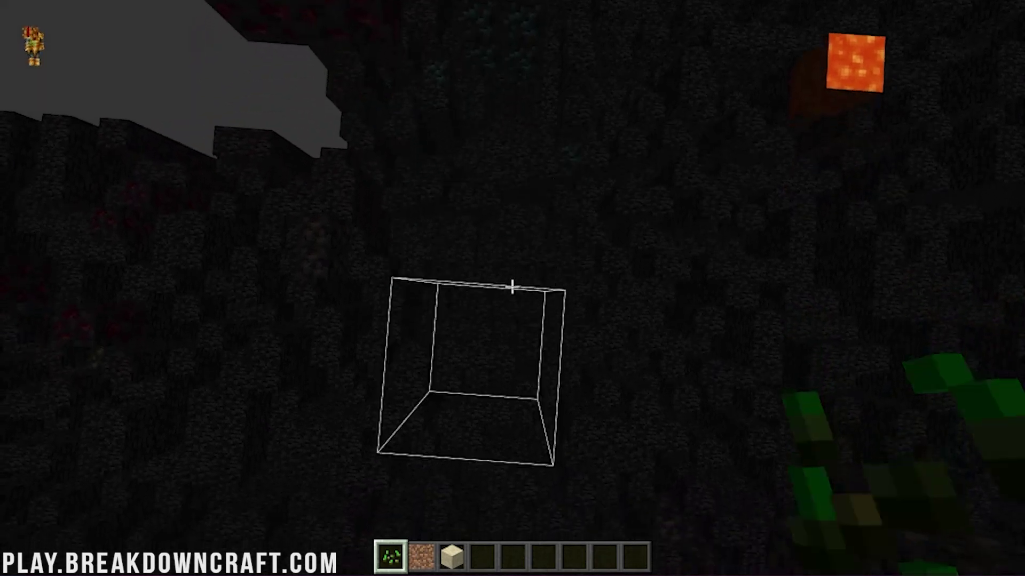
{"action": "left_click", "coordinate": [512, 287]}
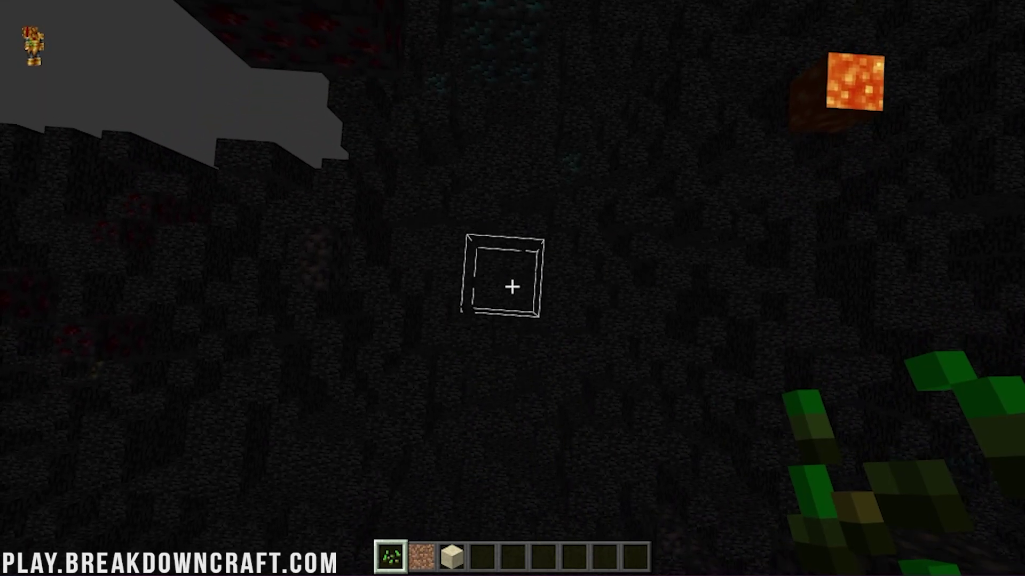
{"action": "key", "text": "F11"}
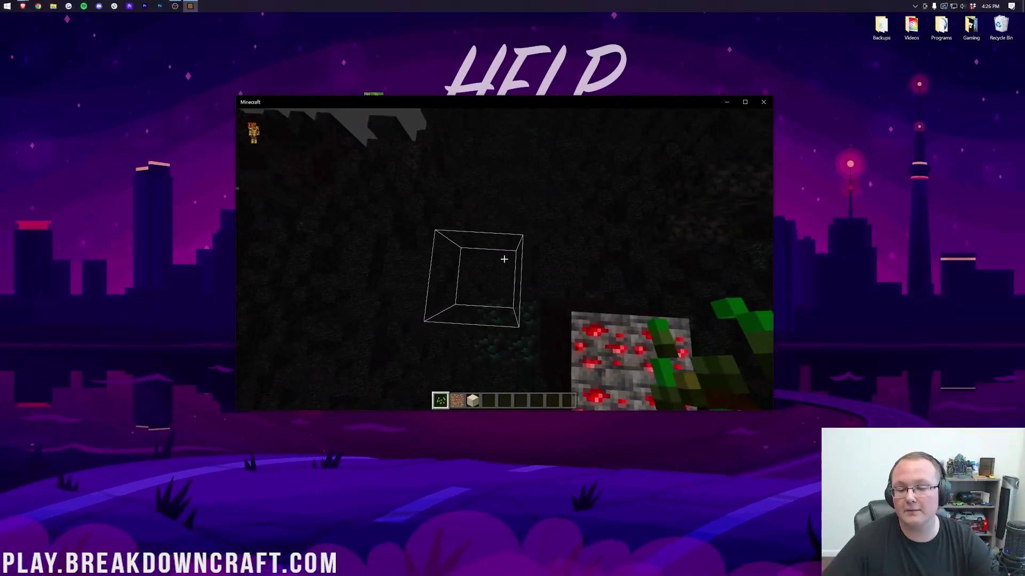